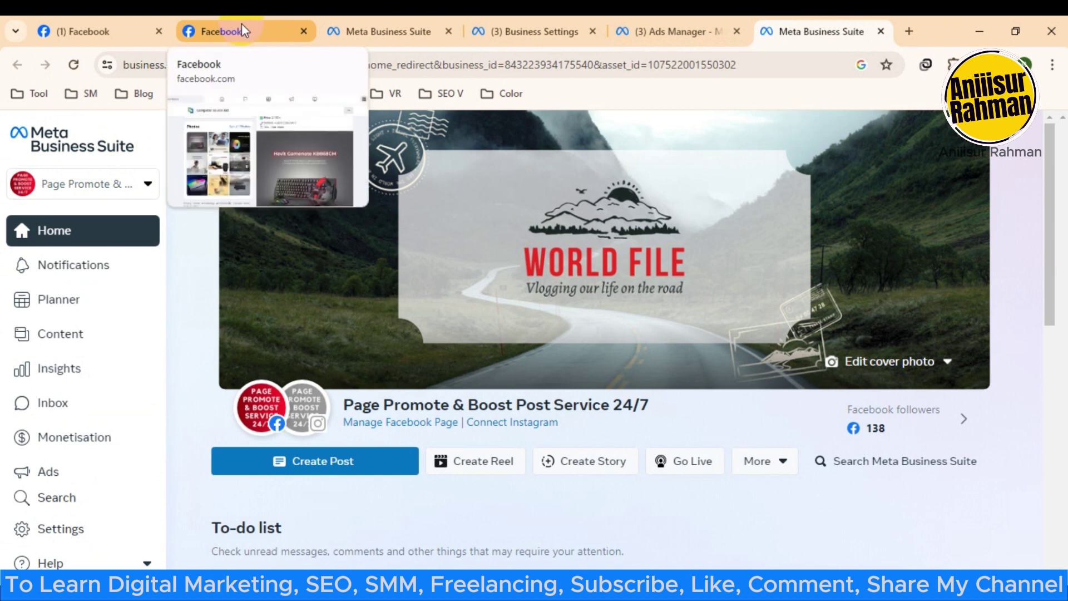
# Search Google for "meta business suite" in a new browser tab and look over the Facebook Business Manager result.
pyautogui.click(916, 35)
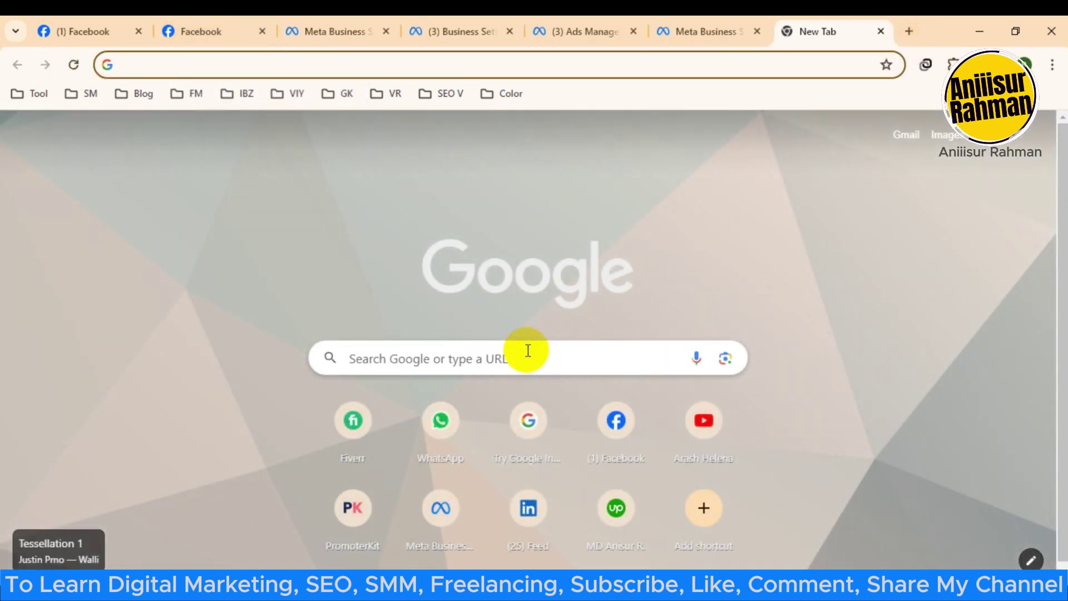
pyautogui.click(530, 354)
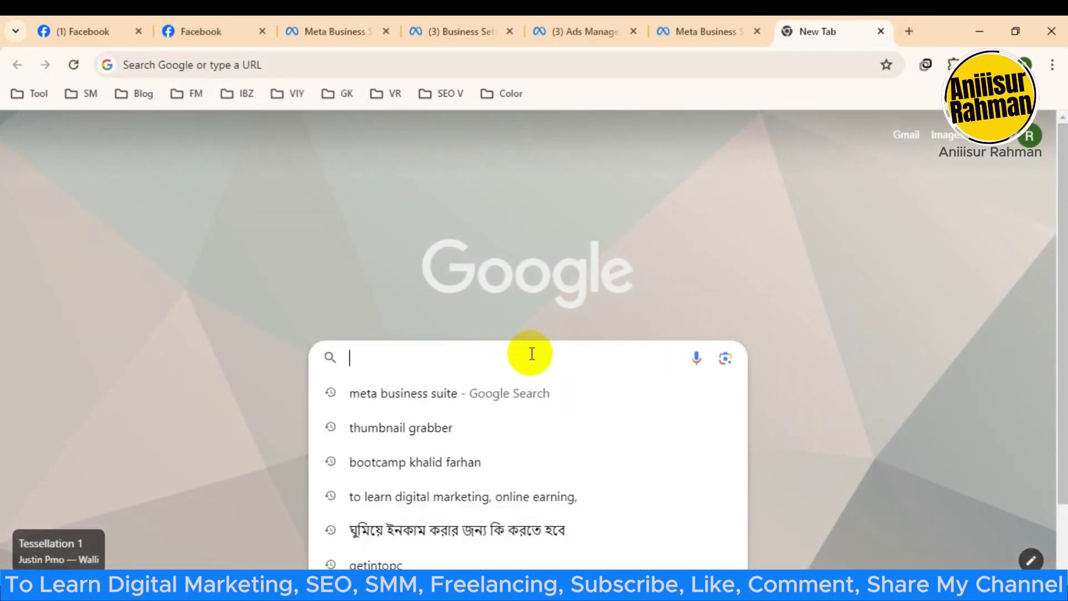
pyautogui.click(483, 394)
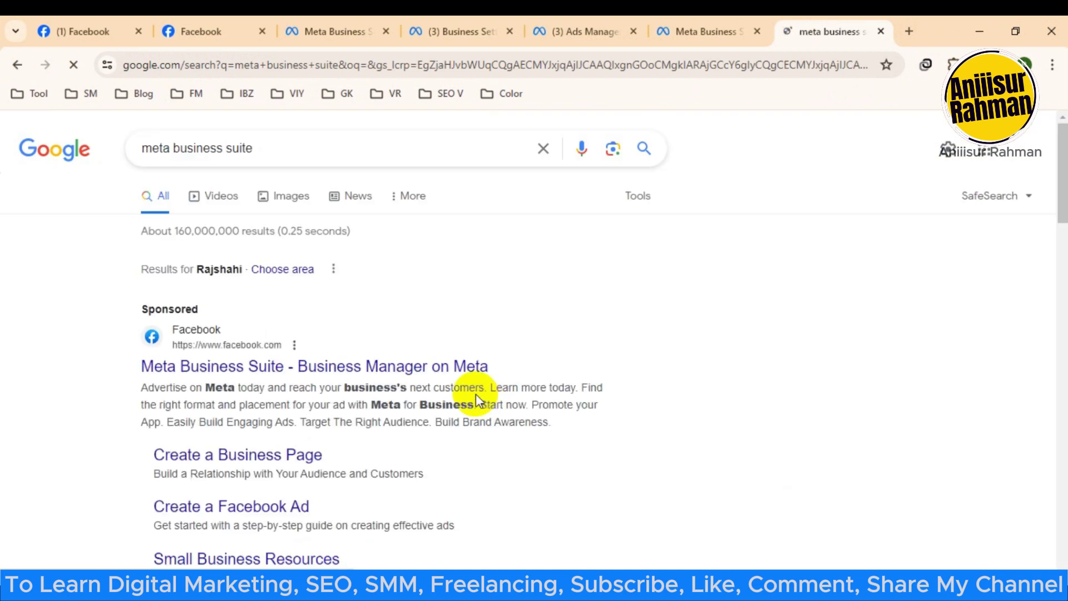
pyautogui.scroll(-4, 489, 393)
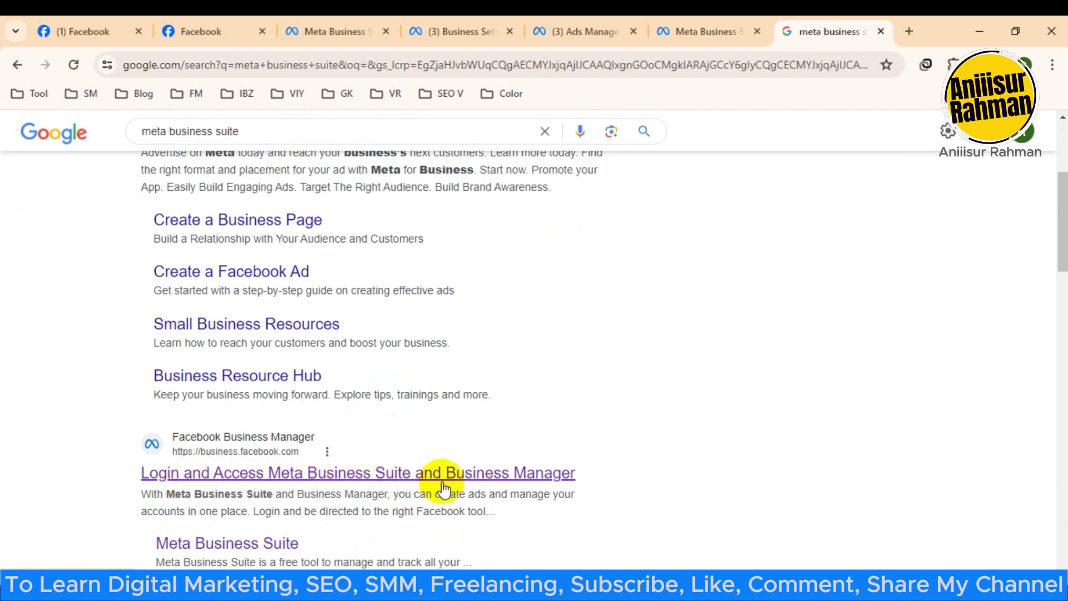
pyautogui.scroll(-1, 493, 486)
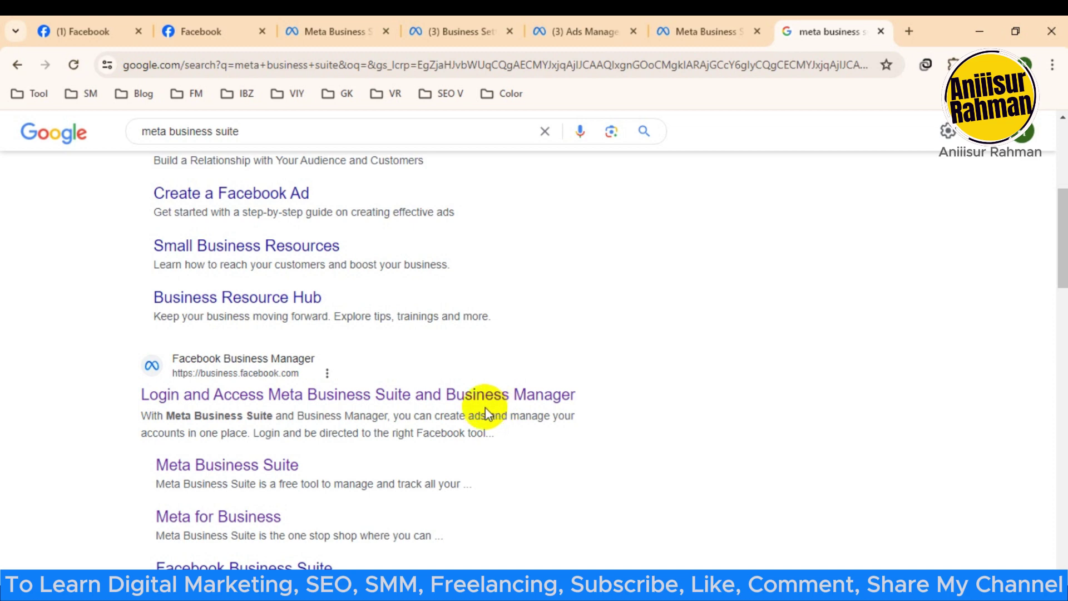
# Return to Meta Business Suite and review all business accounts and Facebook Pages in the account switcher, closing it when done.
pyautogui.click(668, 26)
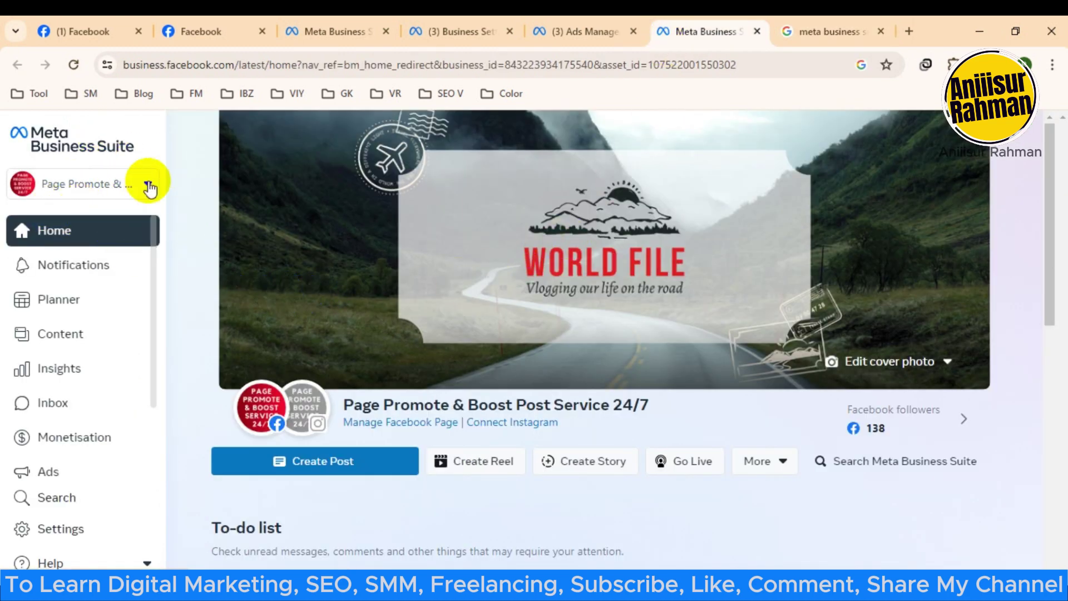
pyautogui.click(148, 185)
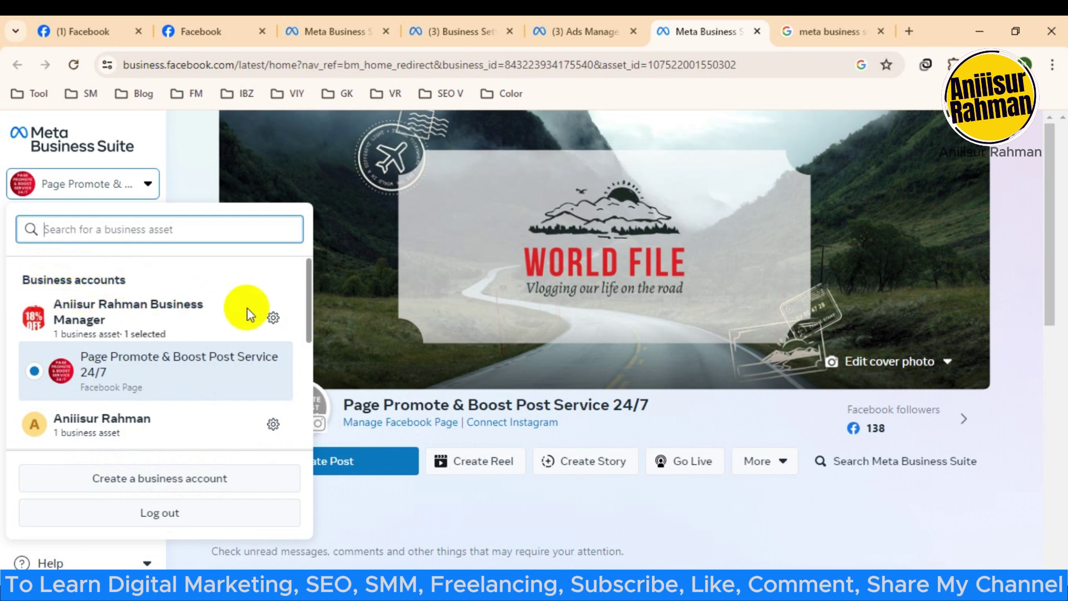
pyautogui.scroll(-2, 220, 296)
pyautogui.scroll(2, 239, 342)
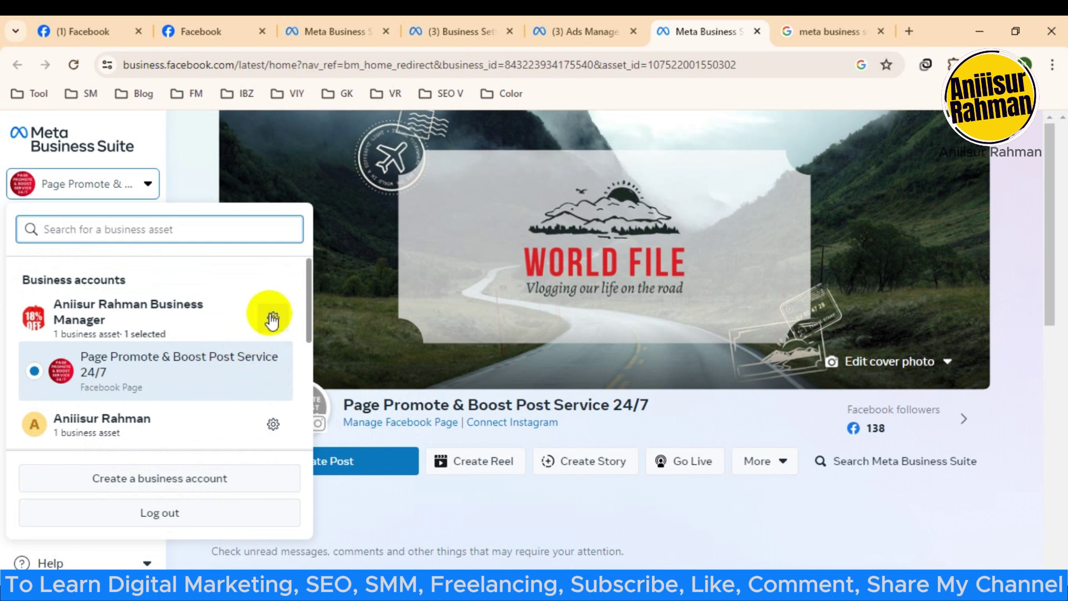
pyautogui.scroll(-2, 276, 410)
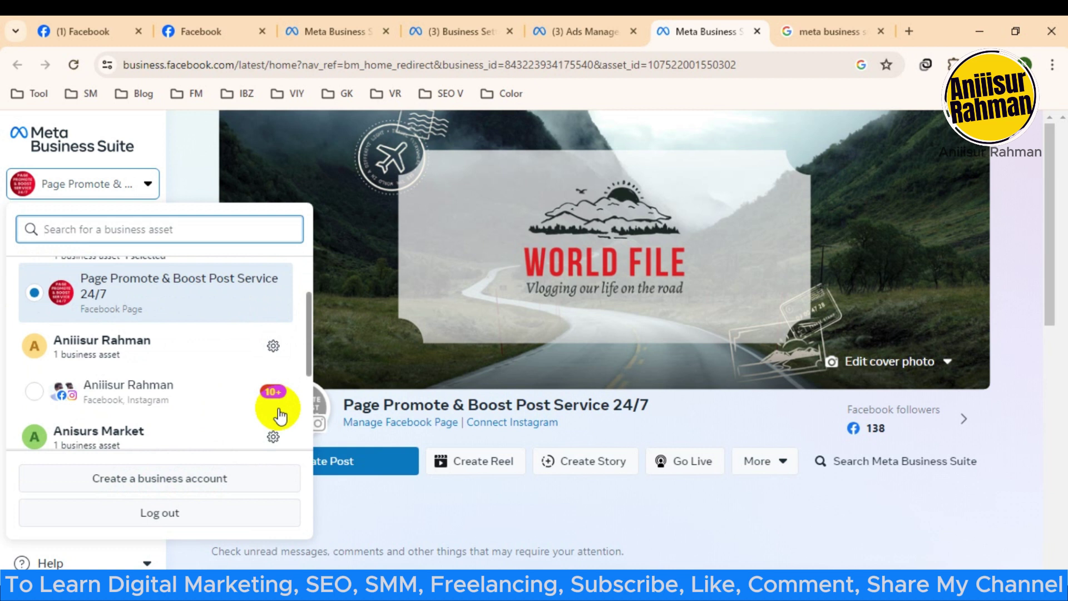
pyautogui.scroll(-2, 278, 412)
pyautogui.scroll(-1, 280, 414)
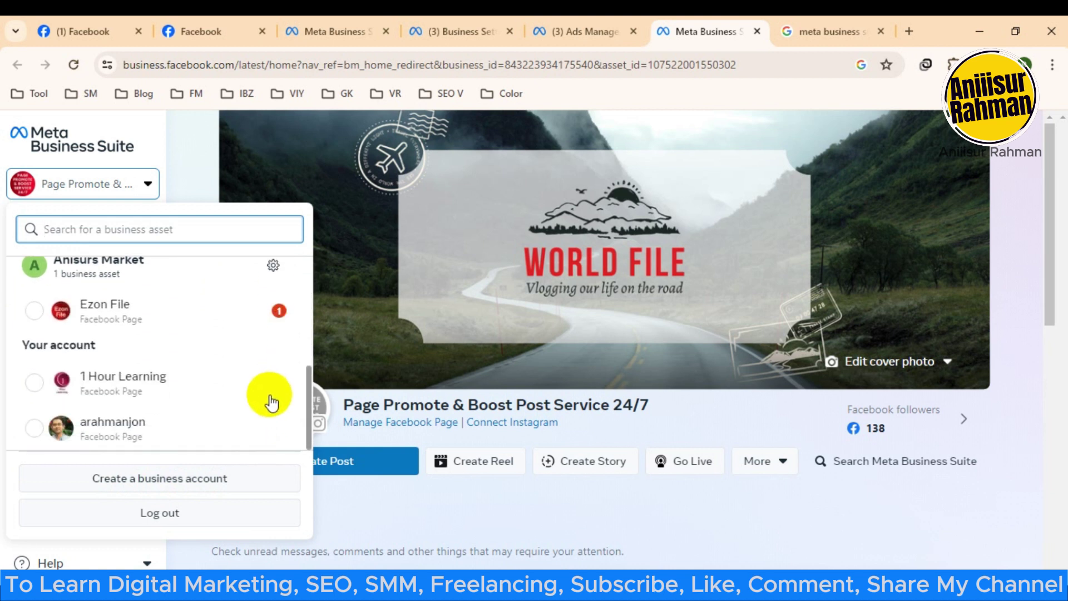
pyautogui.scroll(5, 270, 397)
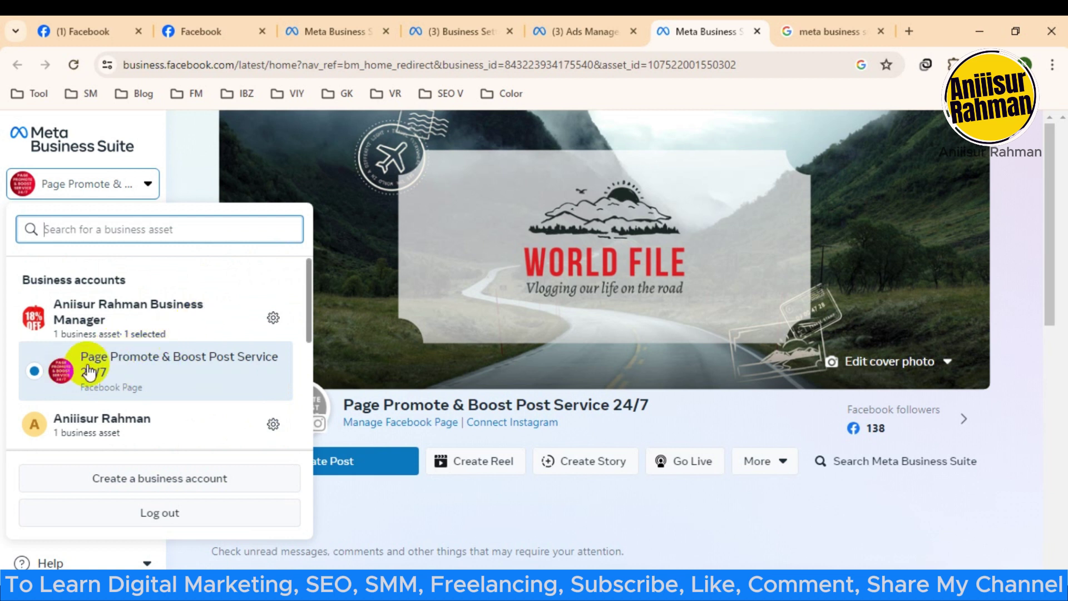
pyautogui.scroll(-1, 173, 362)
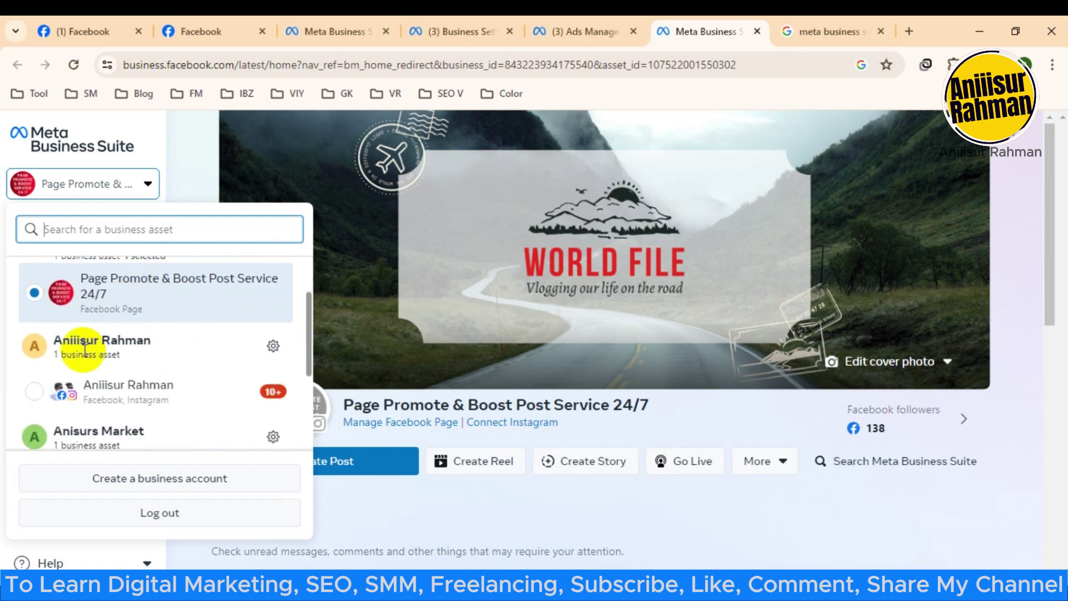
pyautogui.scroll(-1, 145, 351)
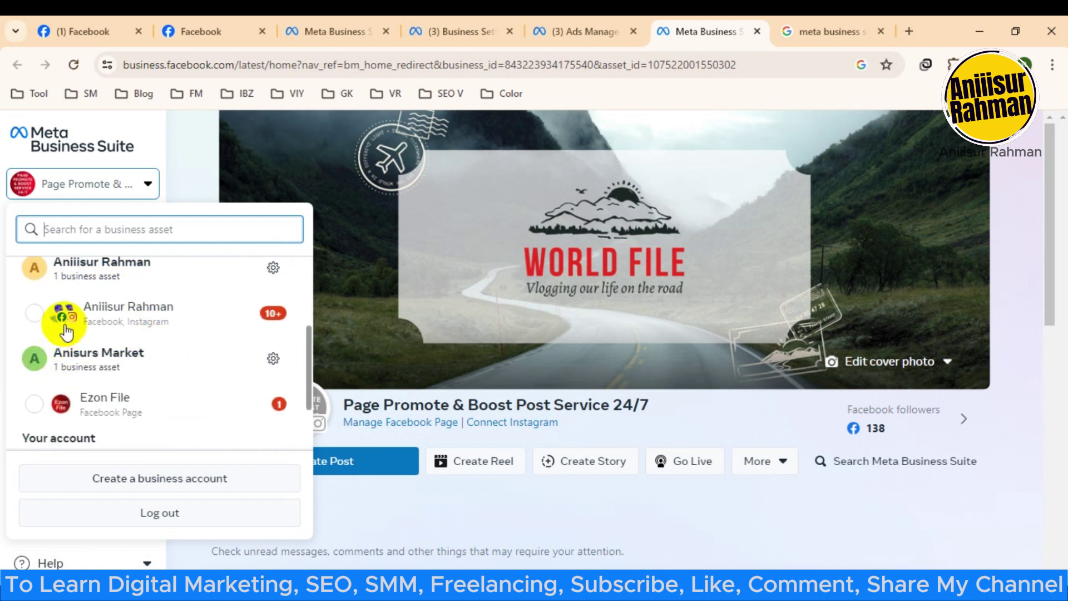
pyautogui.scroll(-1, 103, 309)
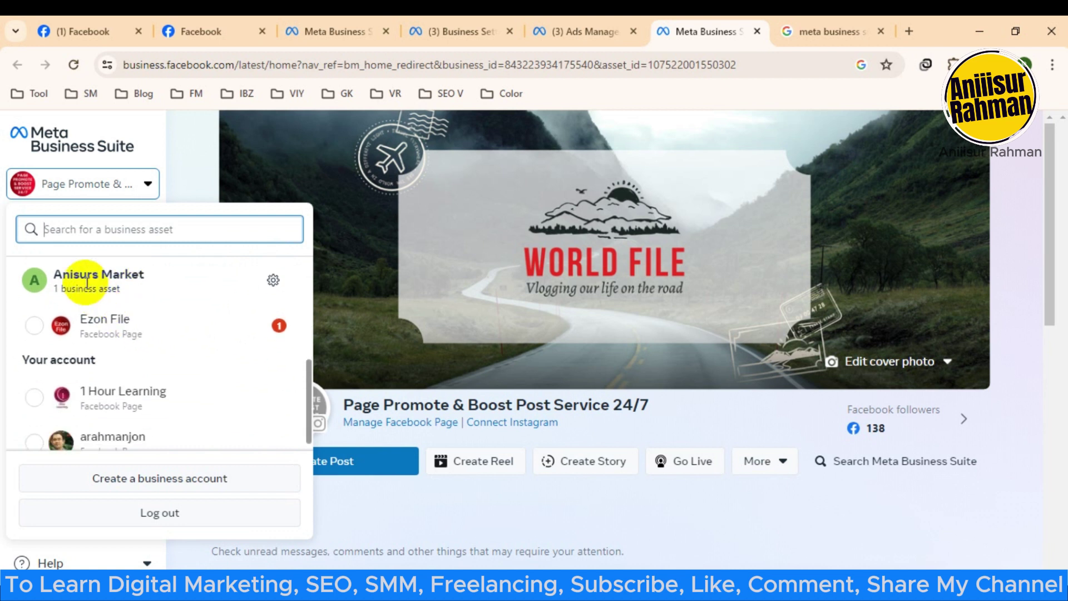
pyautogui.scroll(-1, 167, 341)
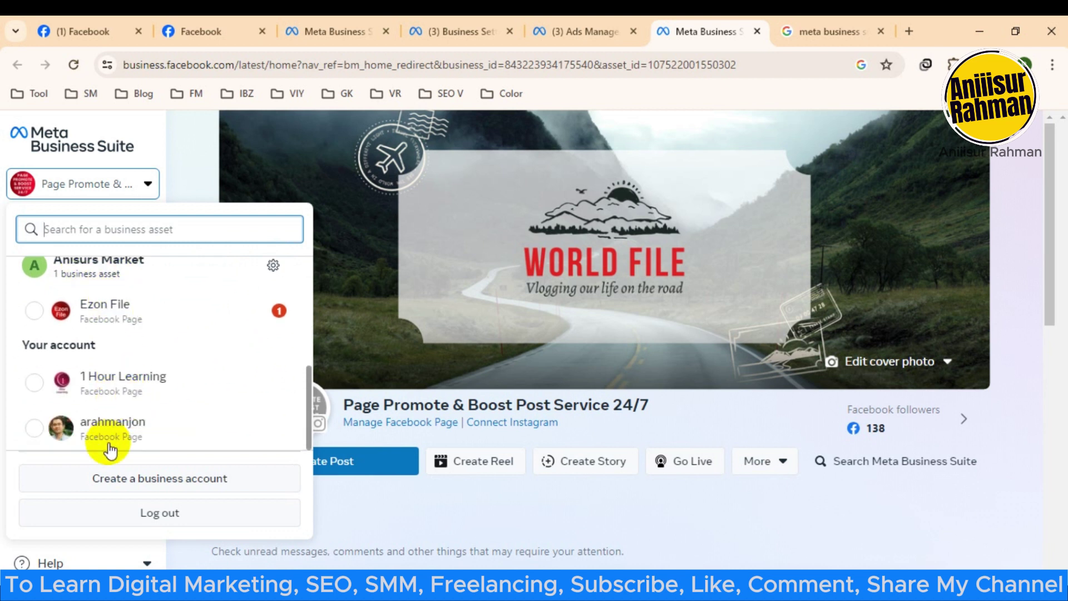
pyautogui.scroll(3, 210, 415)
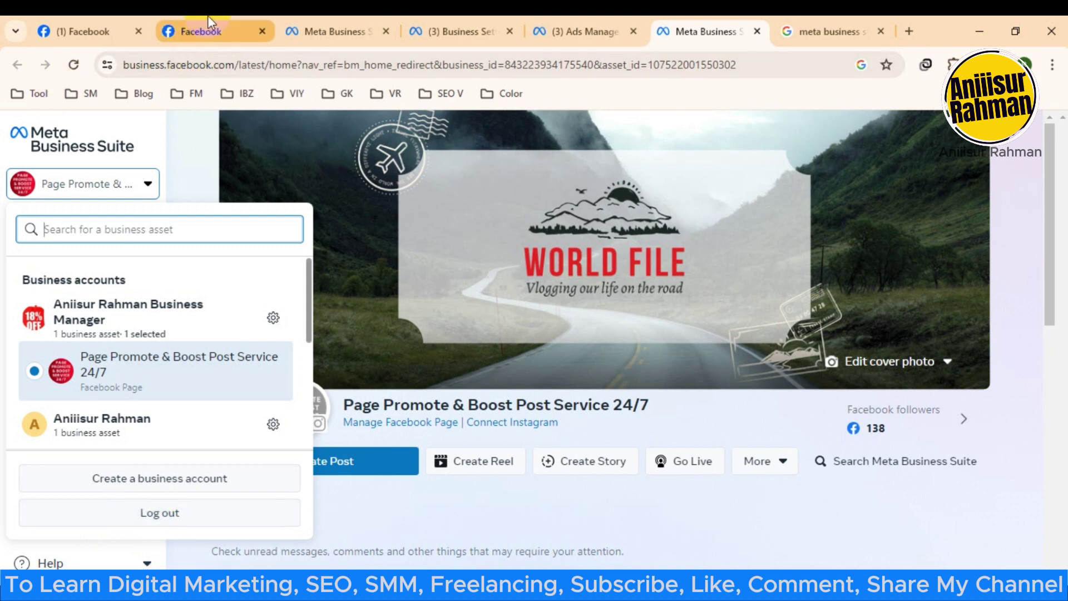
pyautogui.moveTo(209, 15)
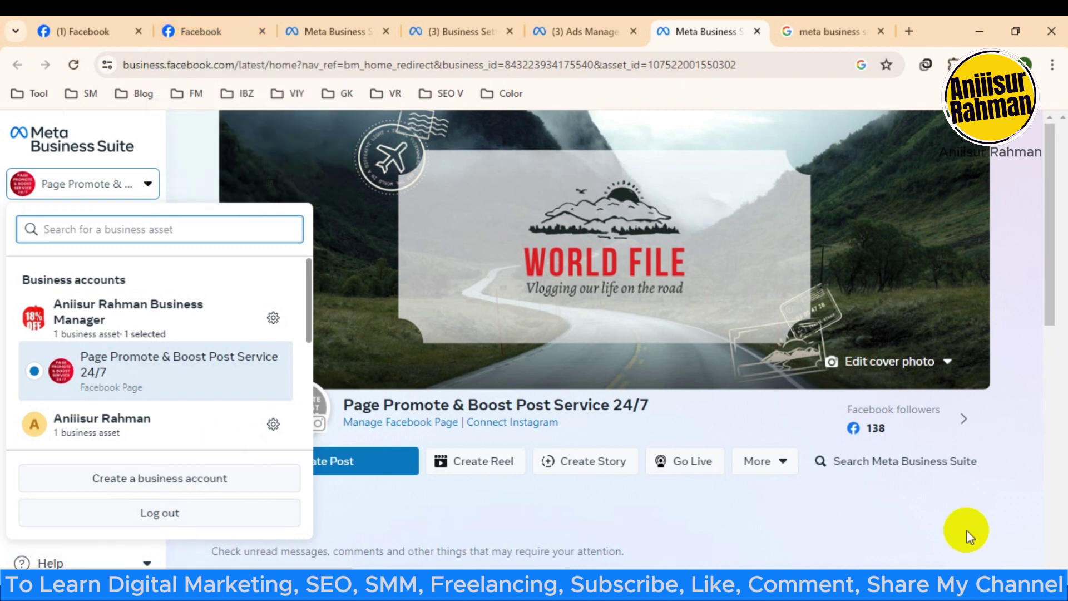
pyautogui.click(760, 483)
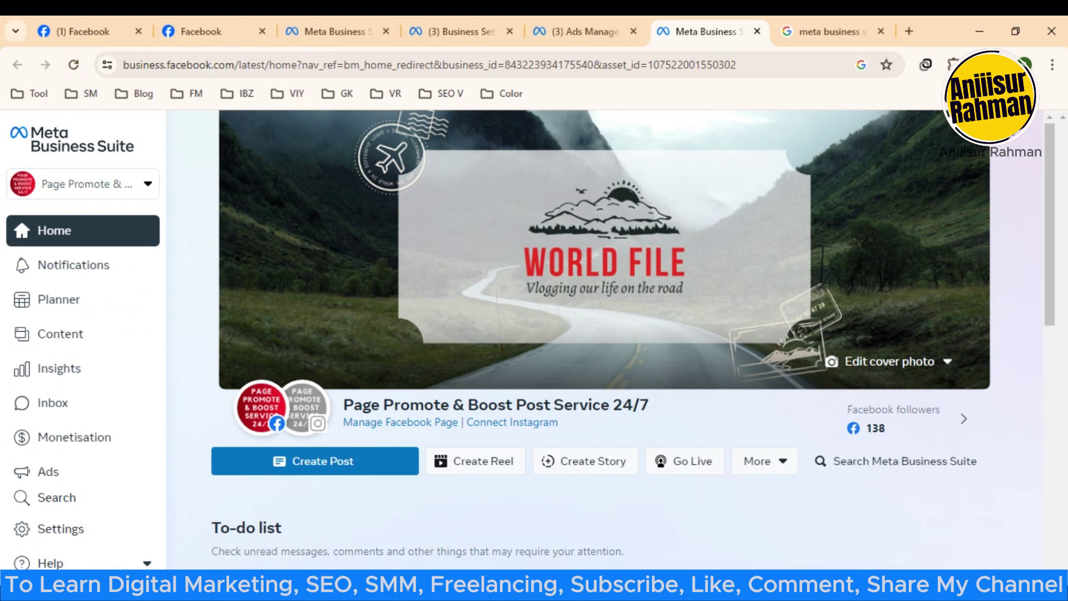
# Switch to Google Slides, present the "Using Meta Business Suite" slide, and return to Meta Business Suite.
pyautogui.click(686, 579)
pyautogui.click(864, 141)
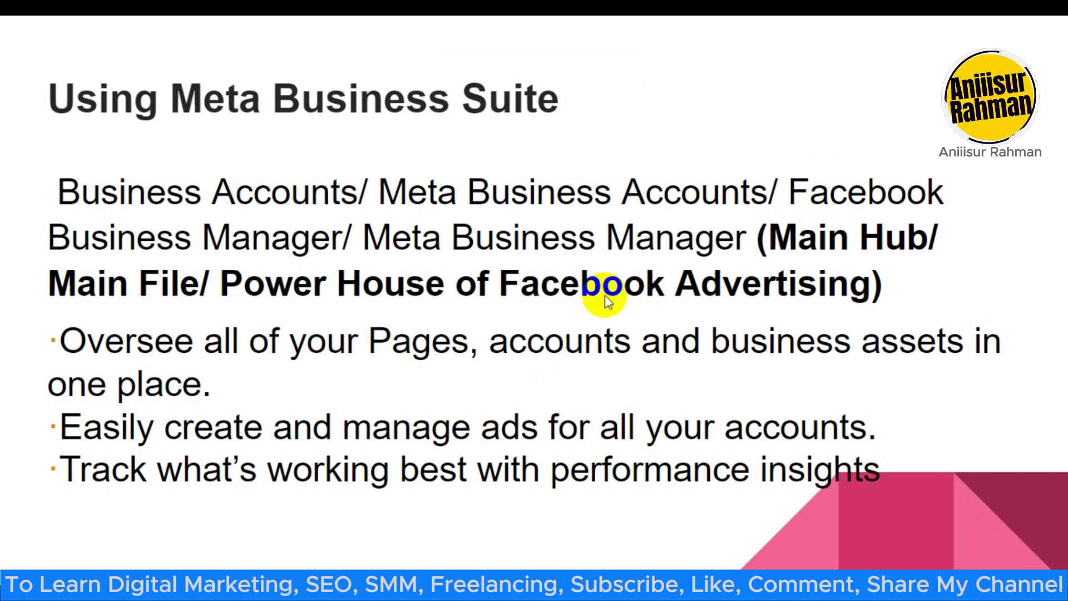
pyautogui.press('Escape')
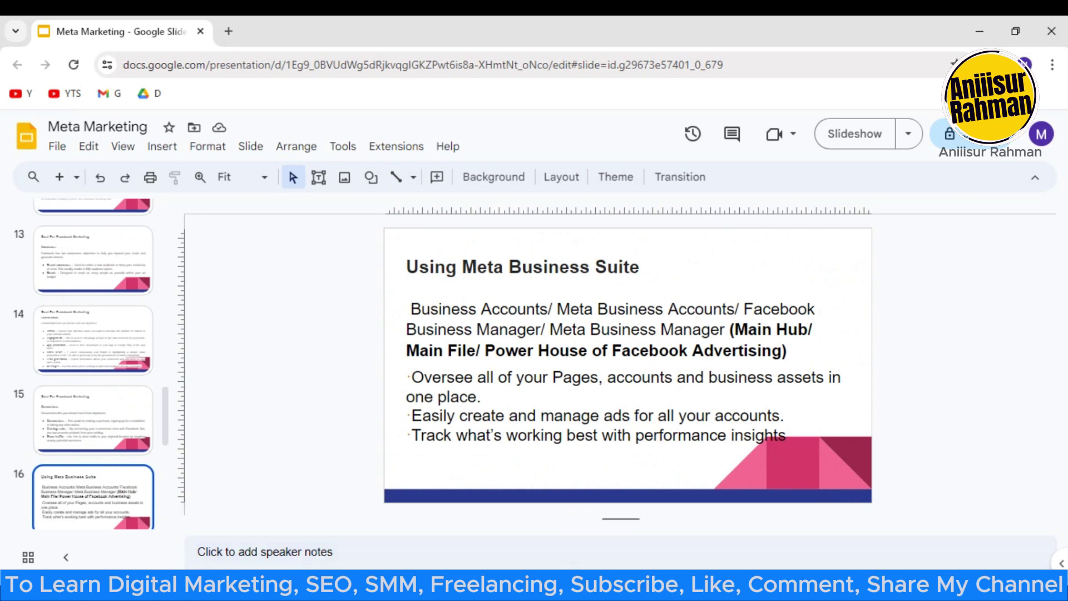
pyautogui.hotkey('alt', 'Tab')
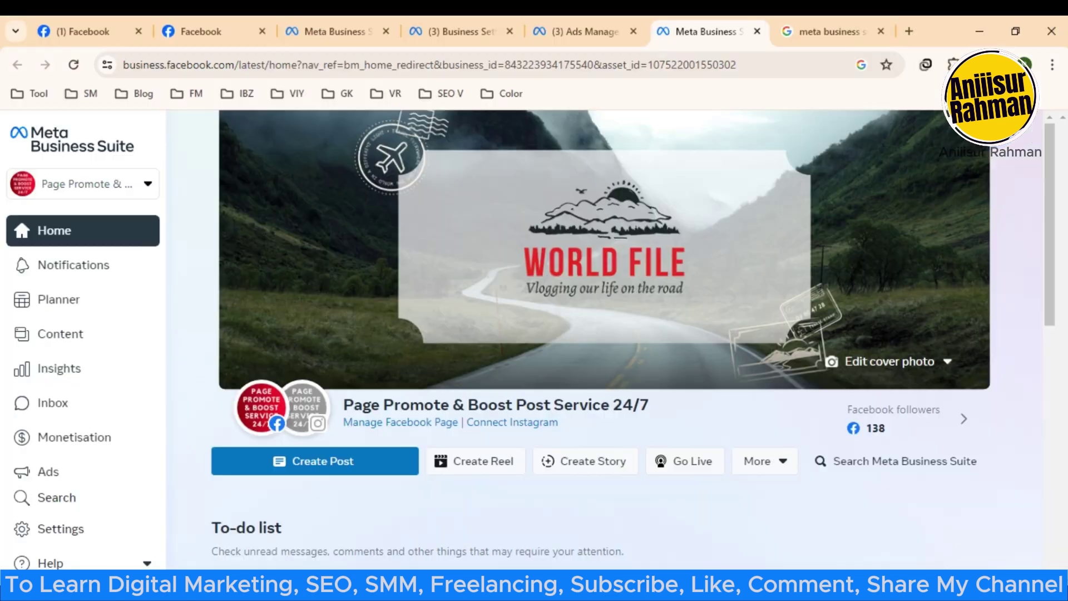
# Open the settings of the Anisurs Market business account from the list of business accounts.
pyautogui.click(147, 186)
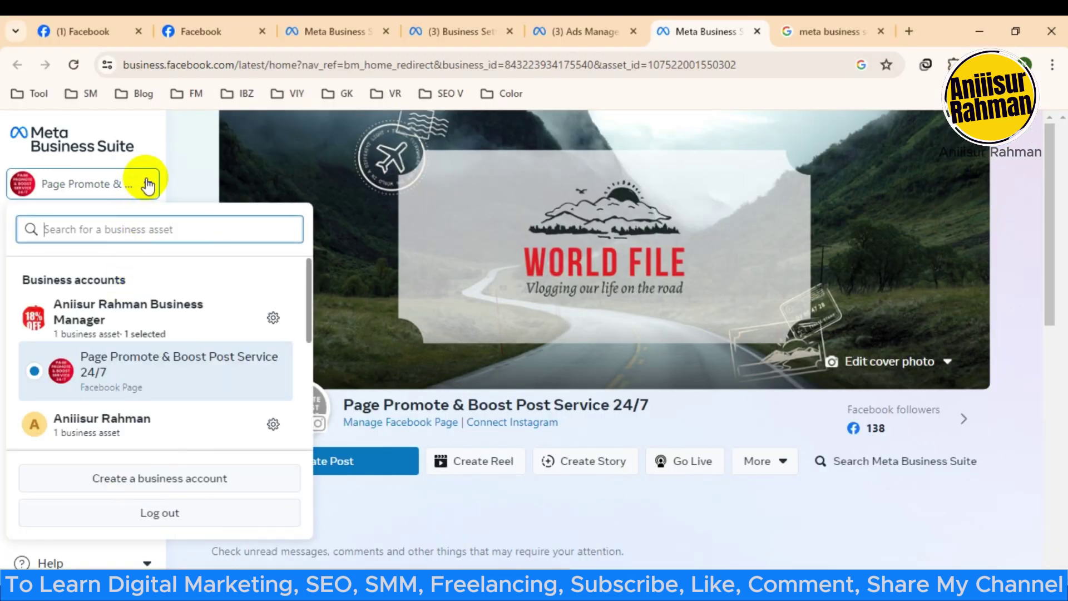
pyautogui.click(163, 170)
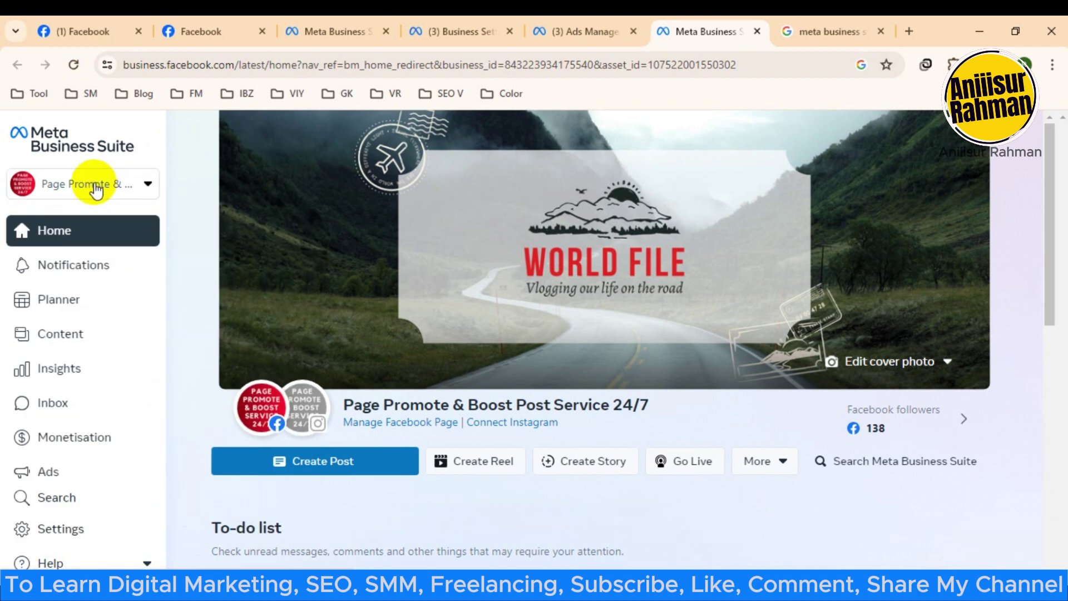
pyautogui.click(144, 185)
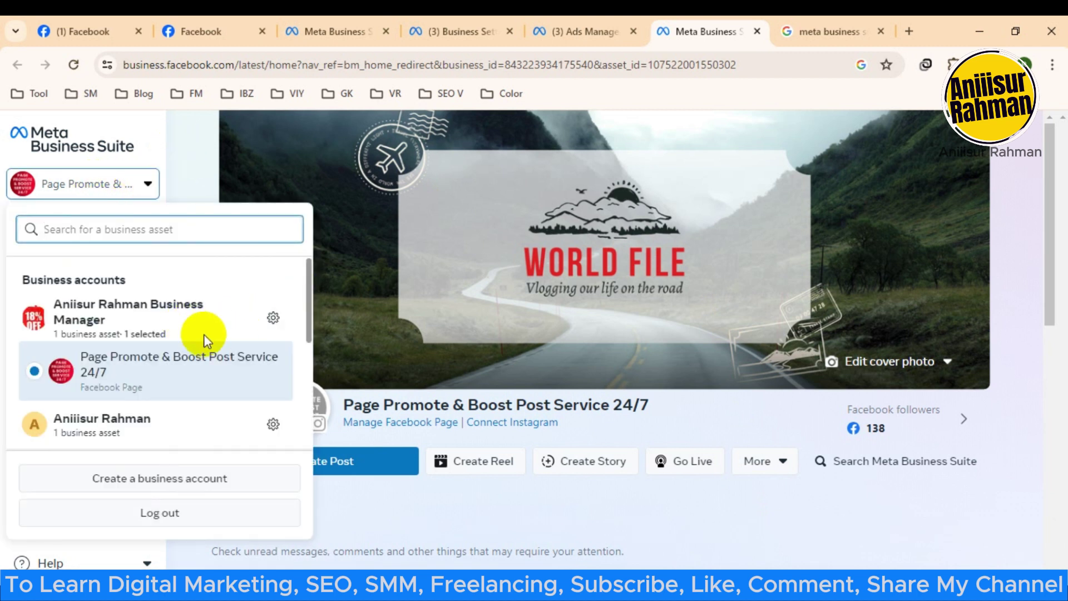
pyautogui.scroll(-3, 201, 336)
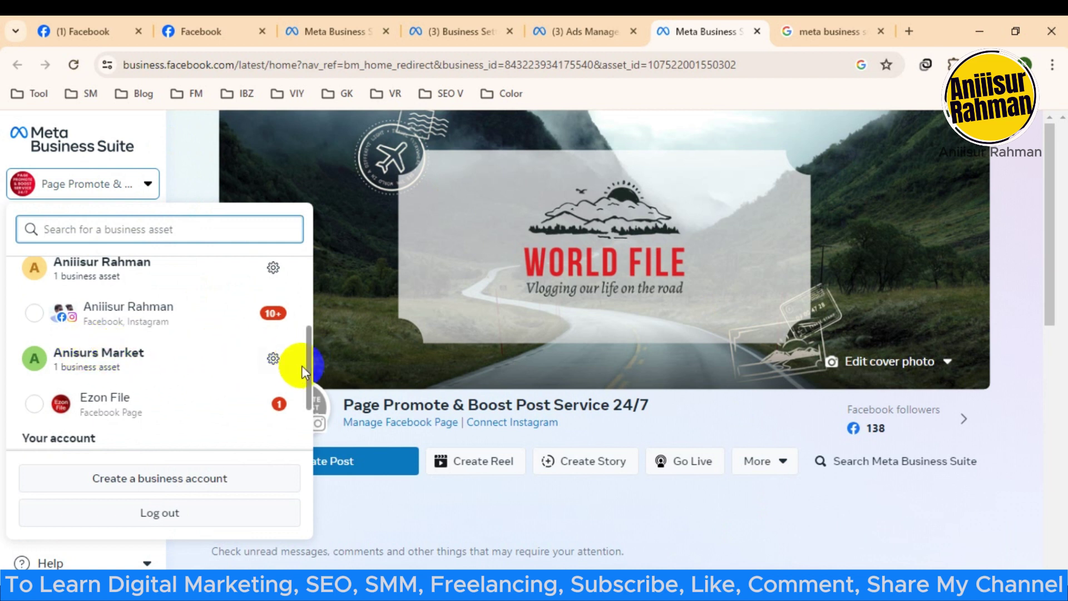
pyautogui.click(271, 360)
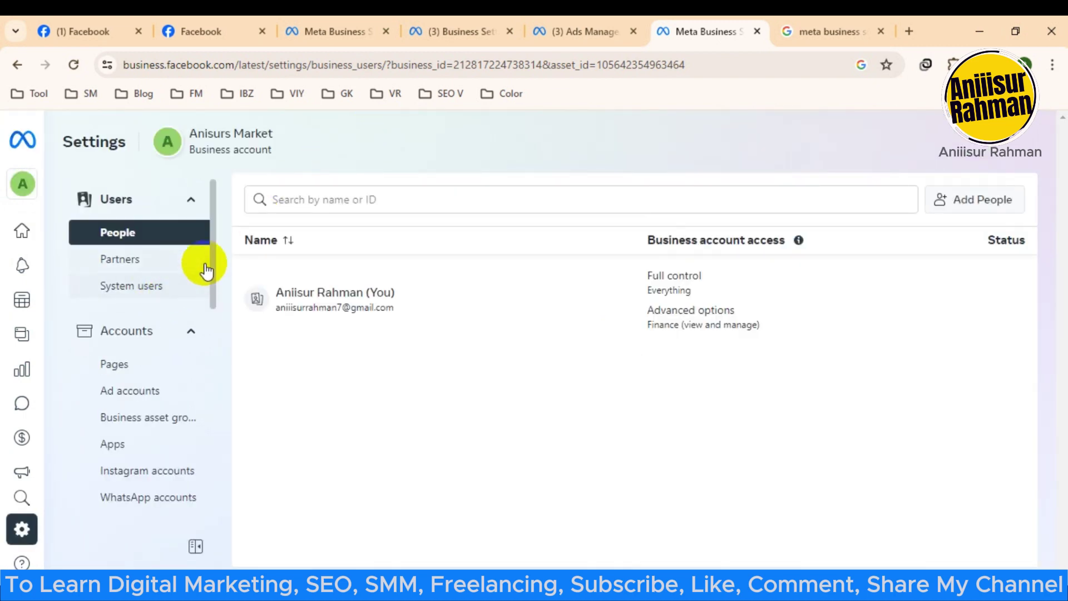
# Look through all categories of the Anisurs Market settings, down to the business, ad account and language settings.
pyautogui.scroll(-5, 202, 283)
pyautogui.scroll(-7, 206, 364)
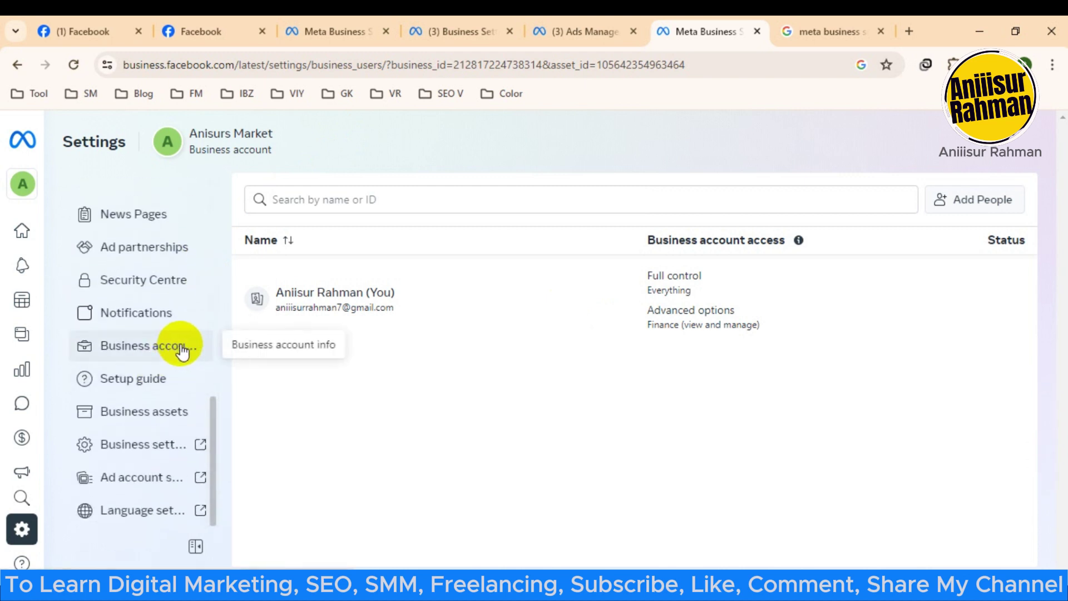
pyautogui.scroll(7, 188, 346)
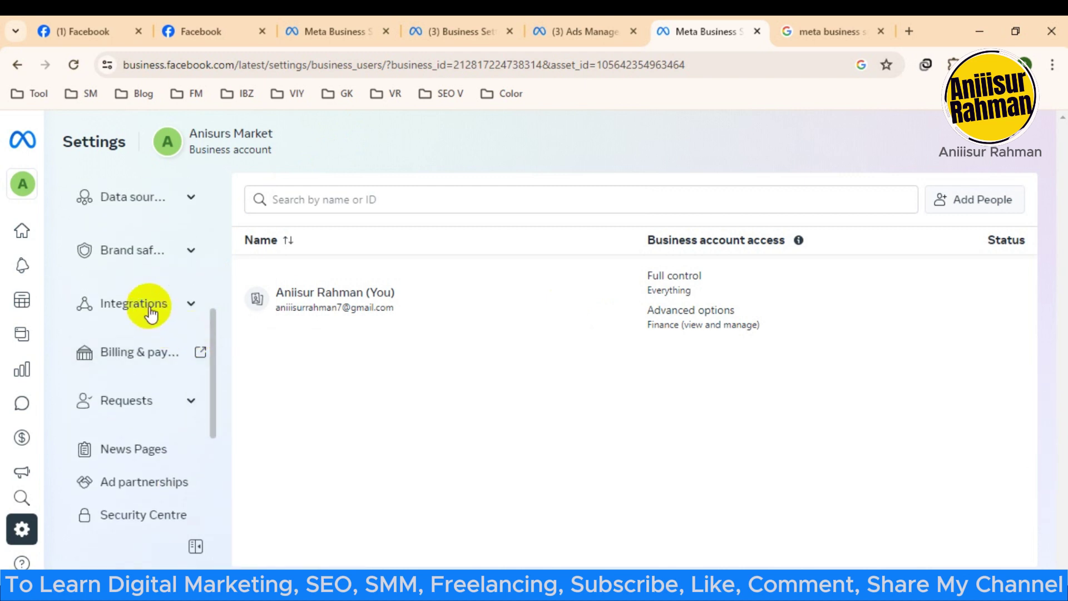
pyautogui.scroll(5, 190, 300)
pyautogui.scroll(-10, 192, 298)
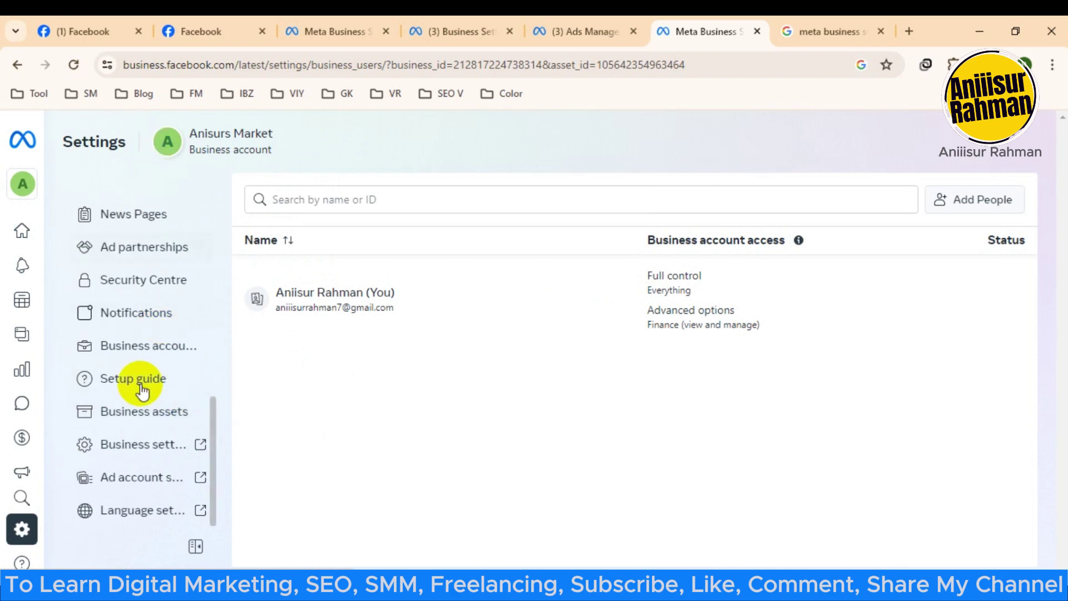
pyautogui.click(556, 31)
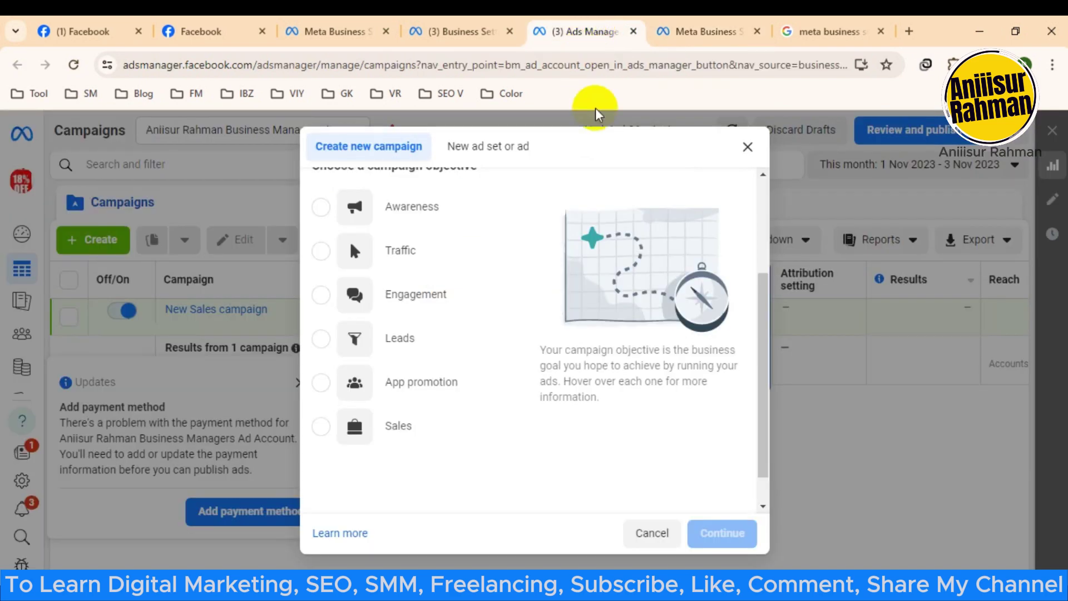
pyautogui.click(455, 22)
pyautogui.click(338, 22)
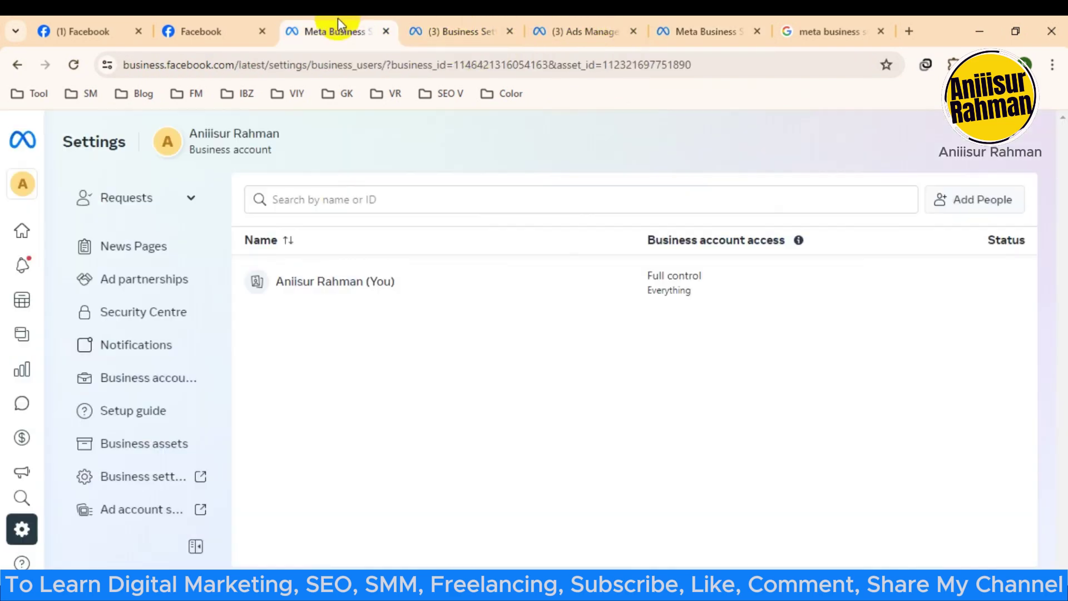
pyautogui.click(197, 21)
pyautogui.click(706, 32)
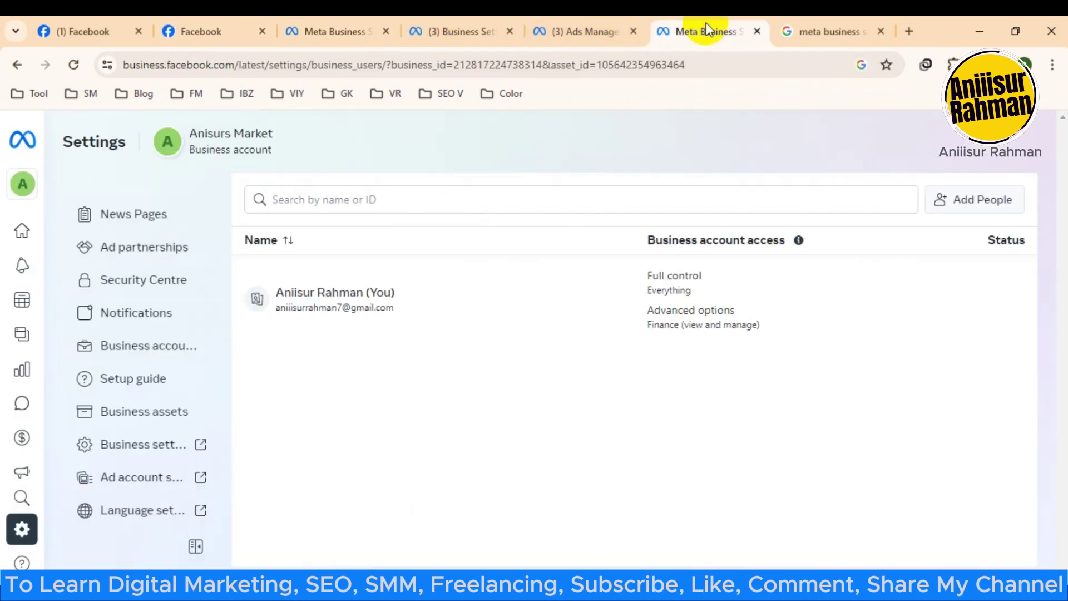
# Dismiss the new campaign dialog in Ads Manager and compare the Business settings page with the other business account's Meta Business Suite settings.
pyautogui.click(581, 33)
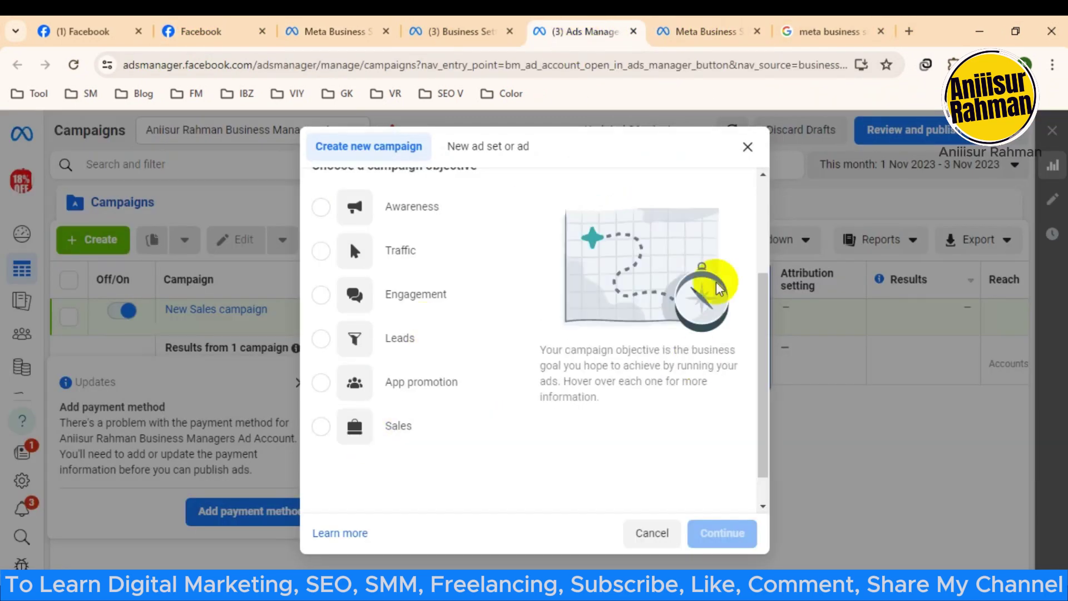
pyautogui.click(747, 147)
pyautogui.click(459, 25)
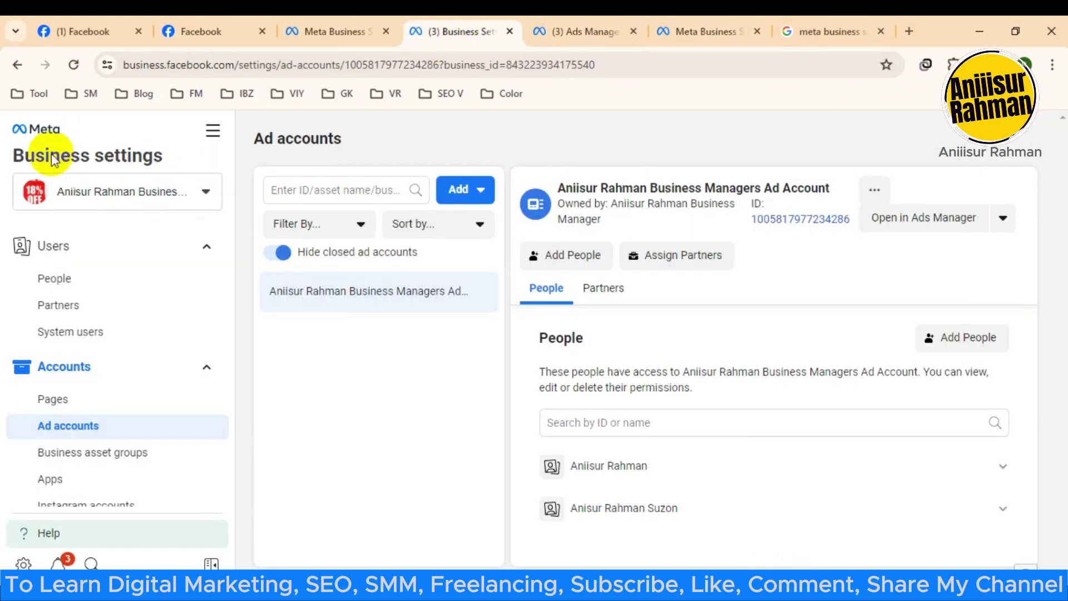
pyautogui.click(345, 25)
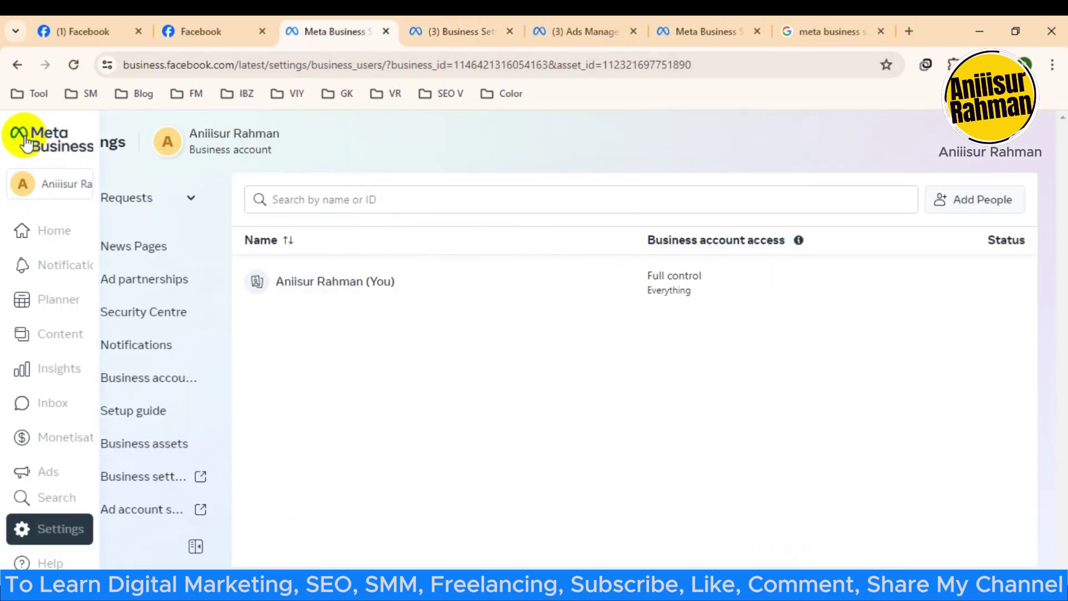
# Return to the Meta Business Suite home page, view the form for creating a business account, and close it without creating one.
pyautogui.click(52, 143)
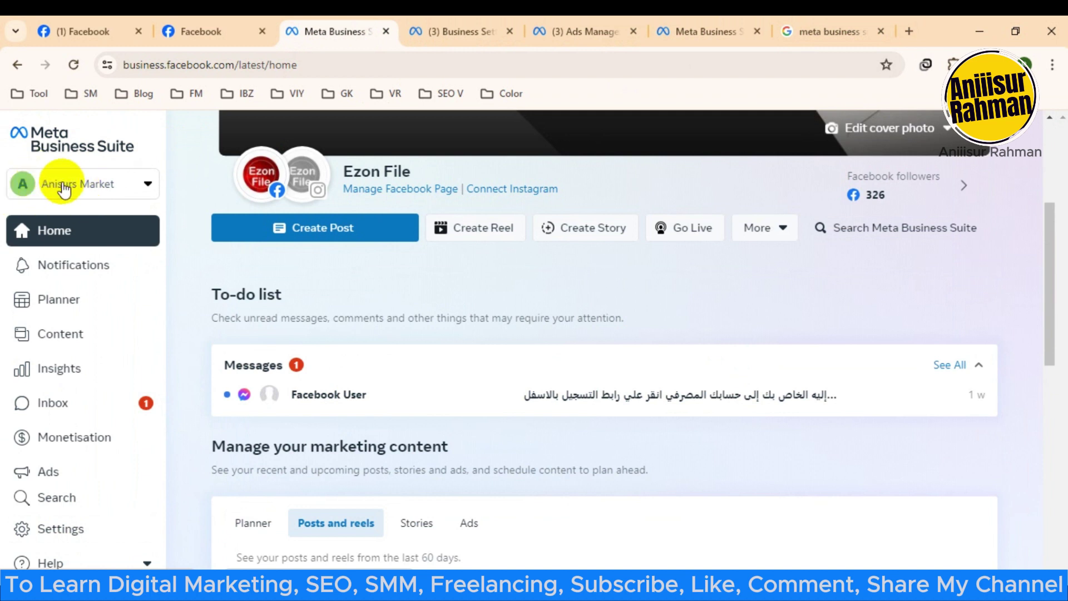
pyautogui.click(147, 184)
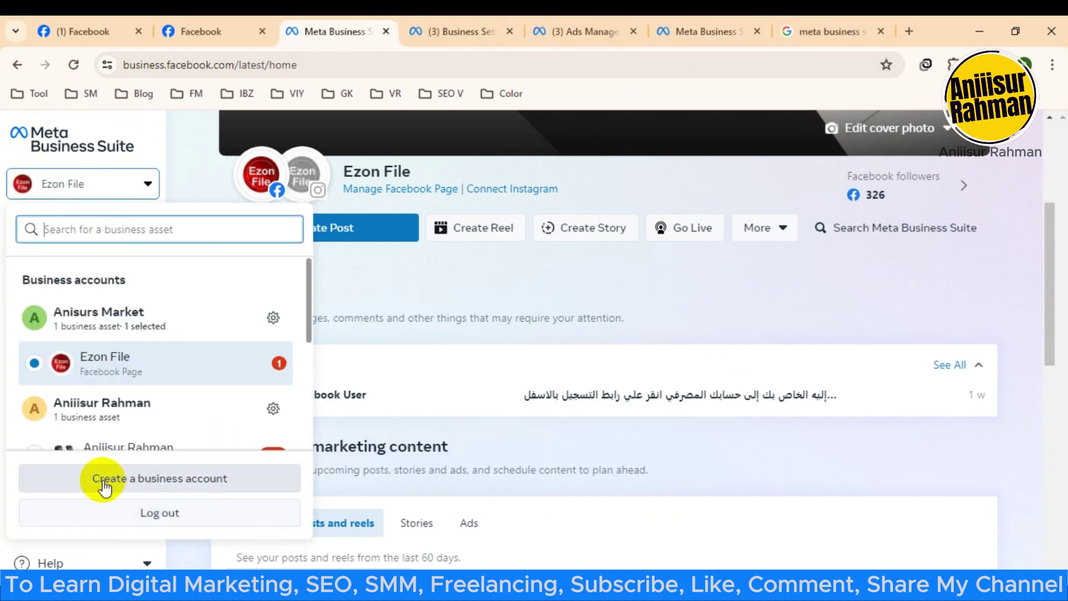
pyautogui.click(167, 479)
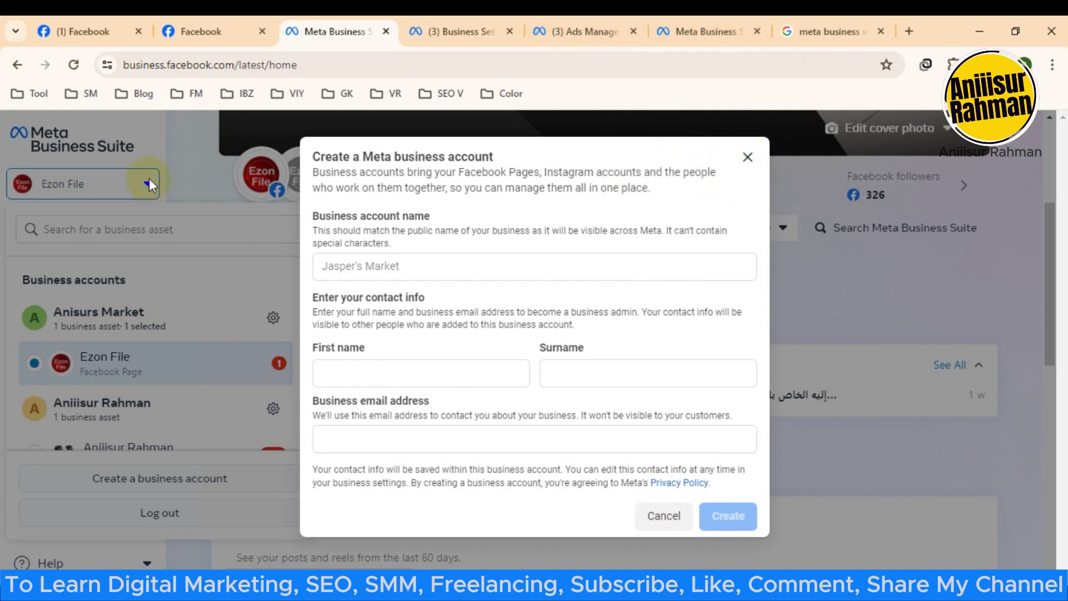
pyautogui.click(747, 159)
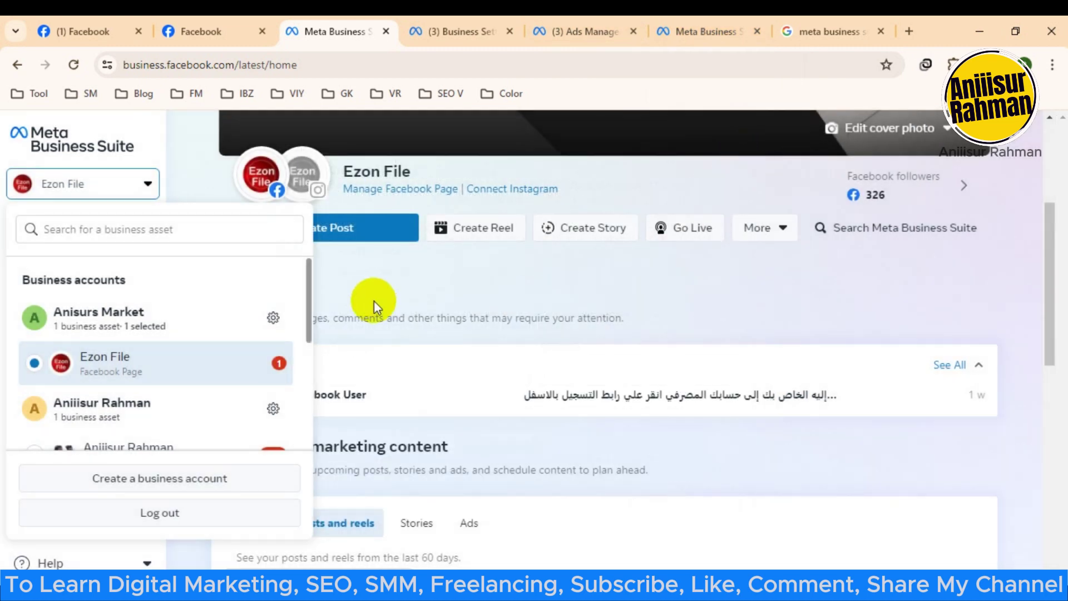
pyautogui.click(489, 274)
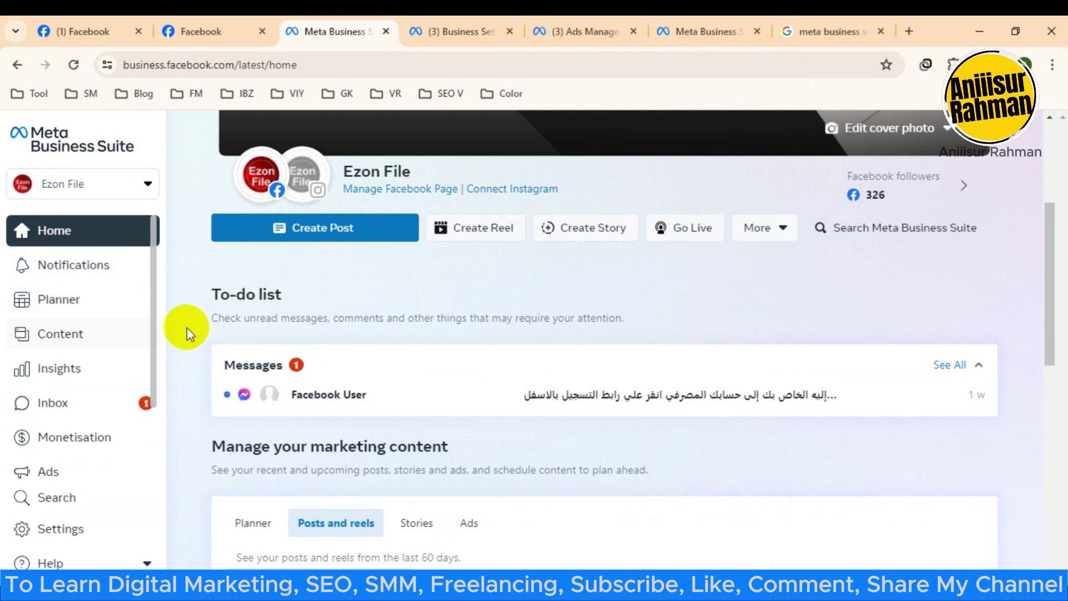
# Show the business accounts list, present the "Using Meta Business Suite" slide in Google Slides again, and return to the Ezon File home page.
pyautogui.click(149, 185)
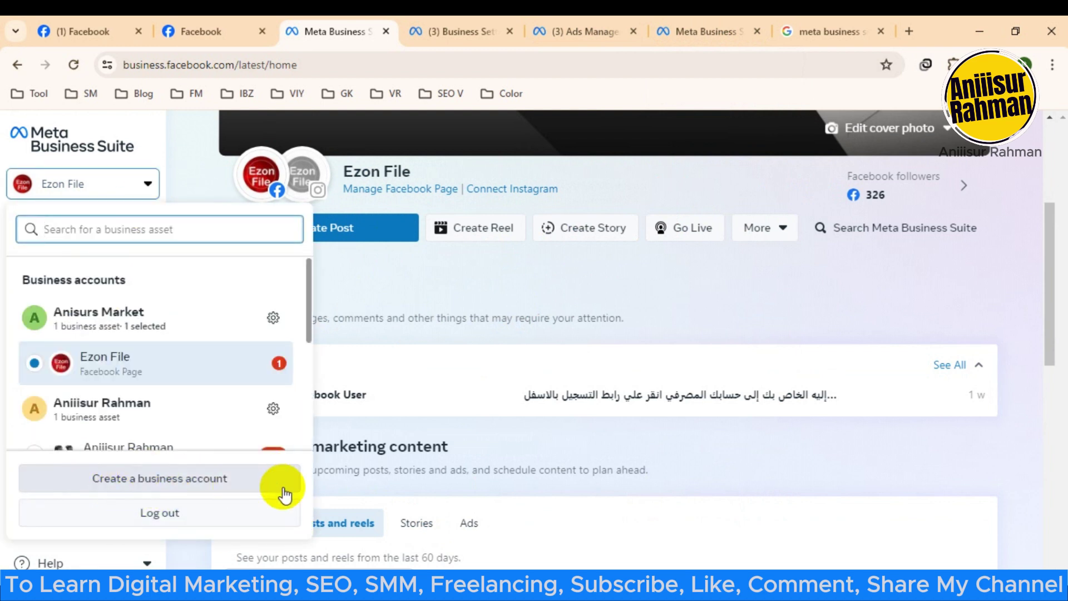
pyautogui.hotkey('alt', 'Tab')
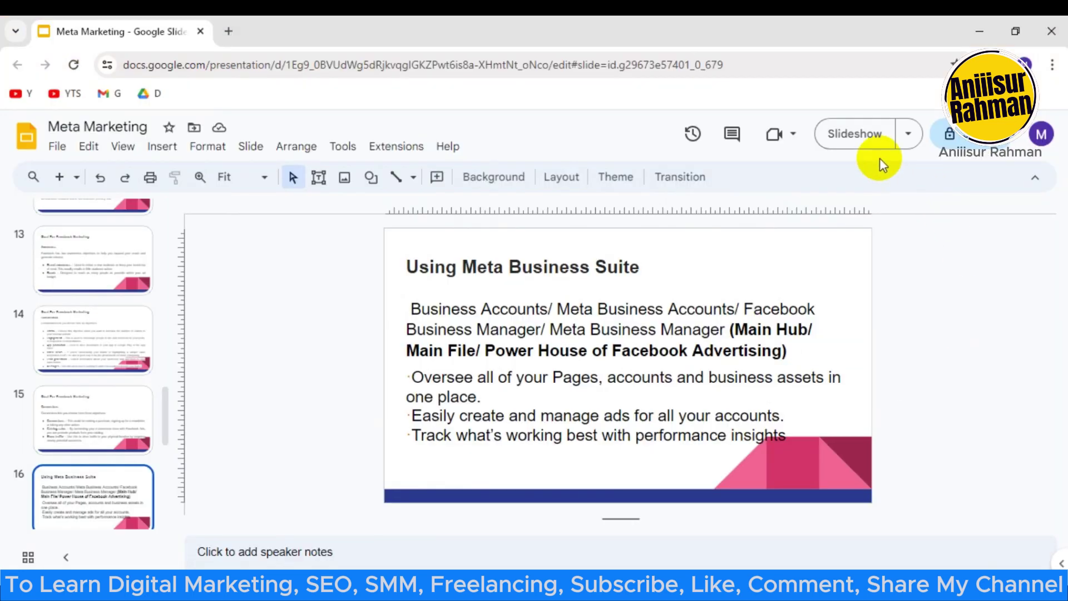
pyautogui.click(856, 135)
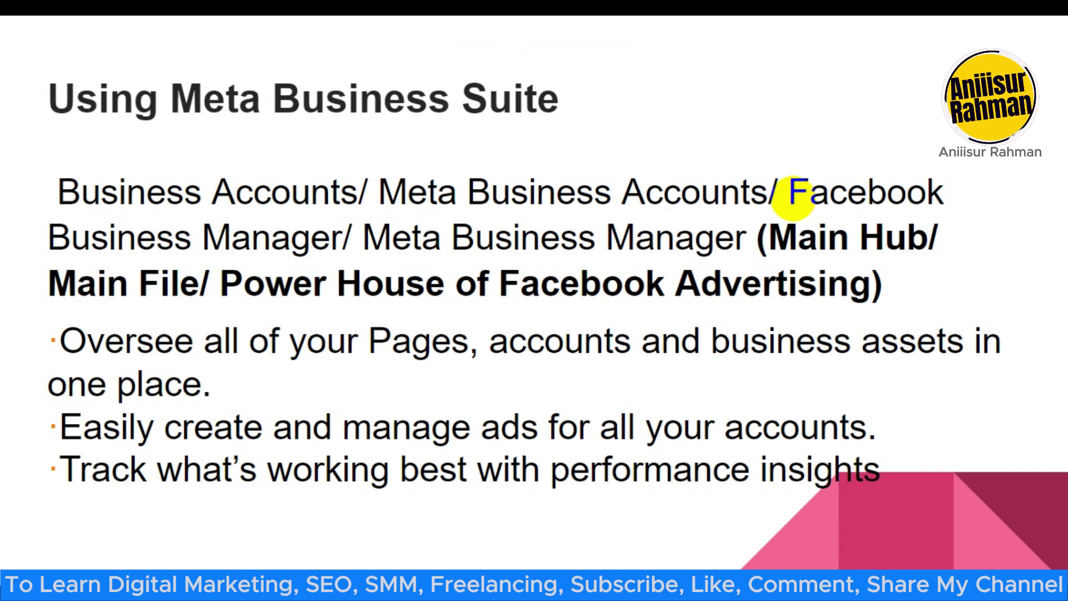
pyautogui.press('Escape')
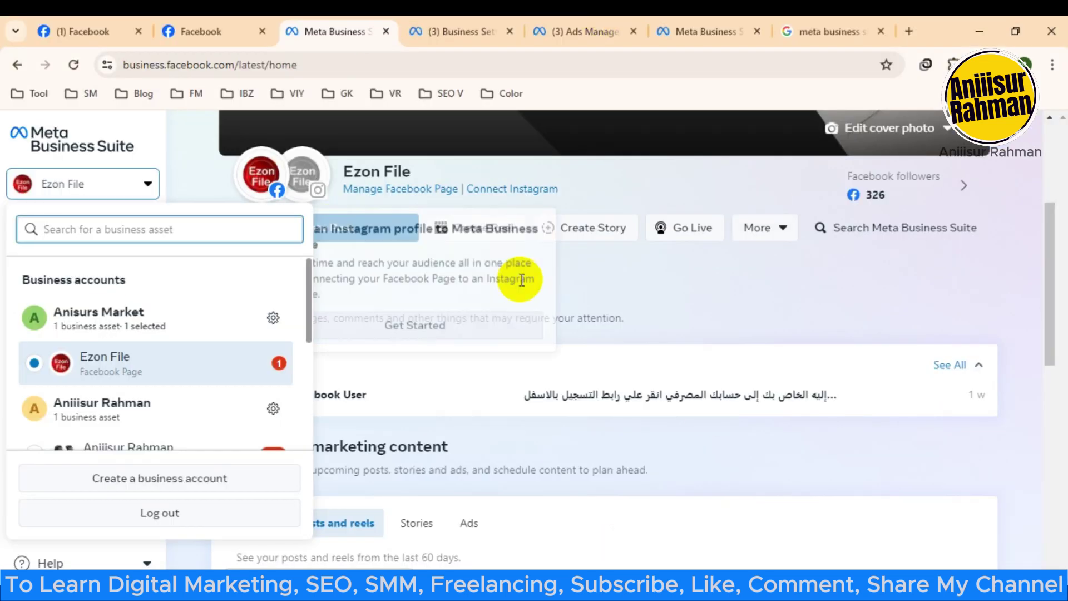
pyautogui.click(606, 273)
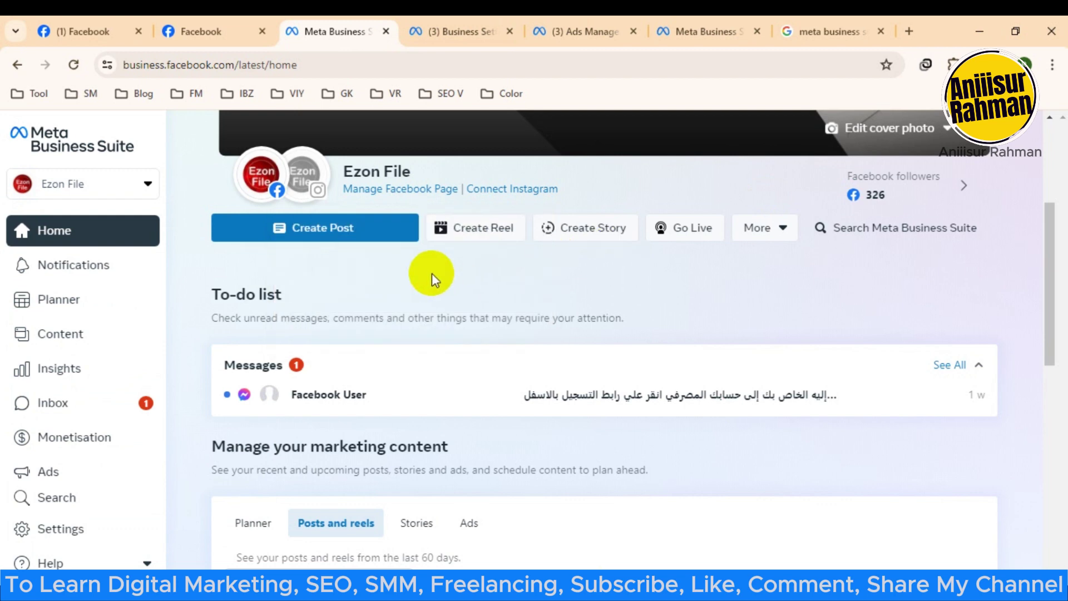
pyautogui.scroll(1, 431, 273)
pyautogui.scroll(1, 637, 167)
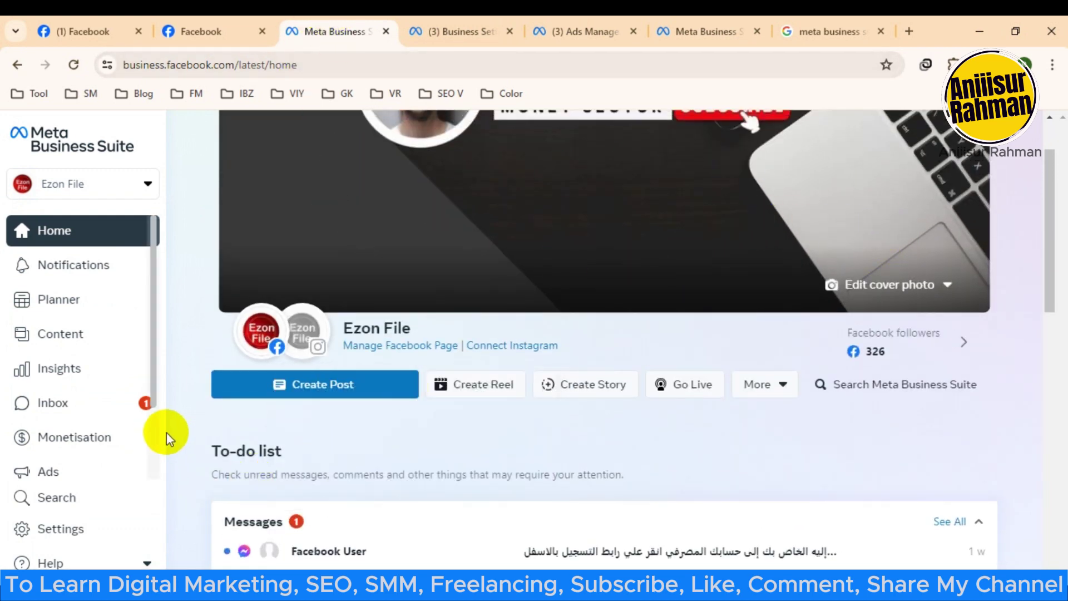
pyautogui.scroll(1, 176, 249)
pyautogui.scroll(-2, 215, 184)
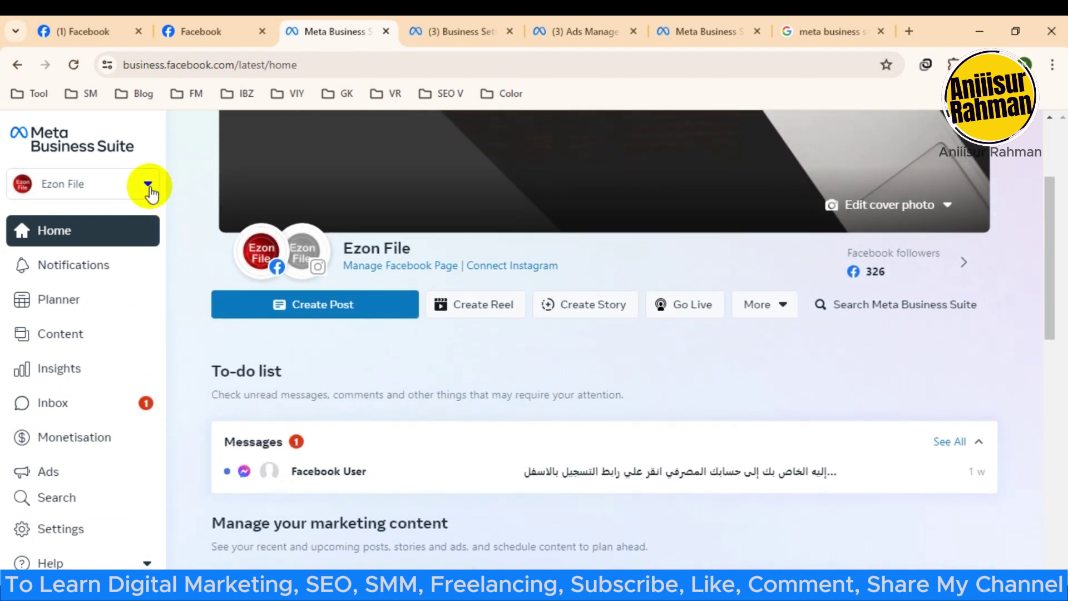